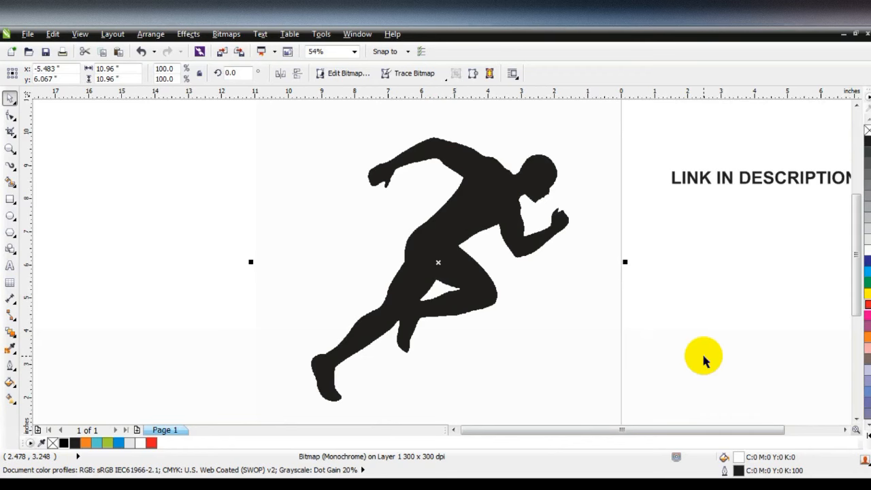
# - Outline-trace the runner bitmap as a low quality image, reducing the bitmap size and accepting the default trace settings
pyautogui.rightClick(504, 205)
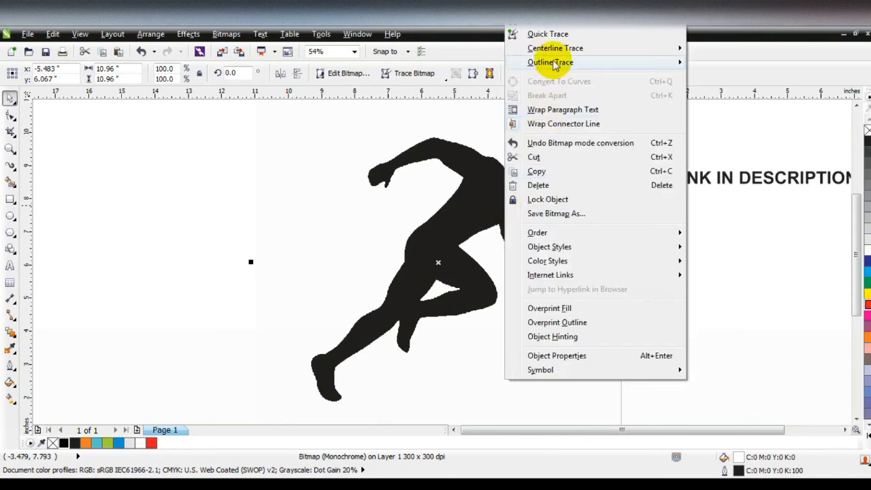
pyautogui.moveTo(564, 62)
pyautogui.click(734, 118)
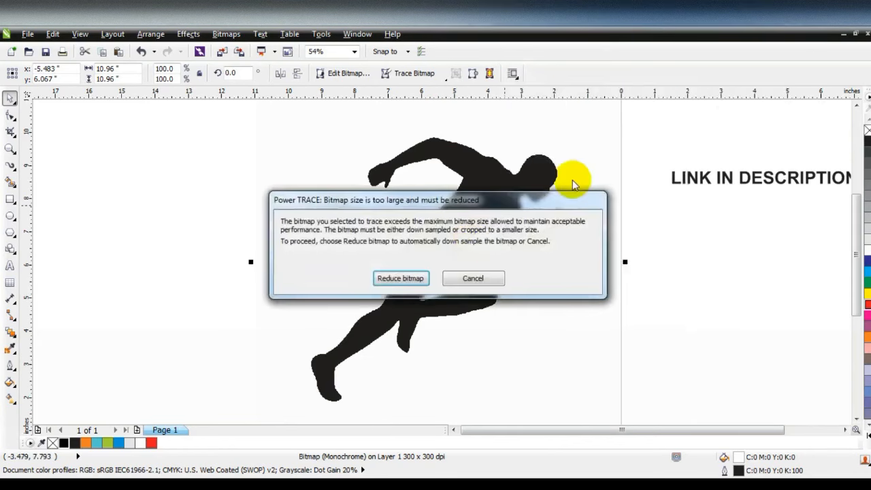
pyautogui.click(399, 278)
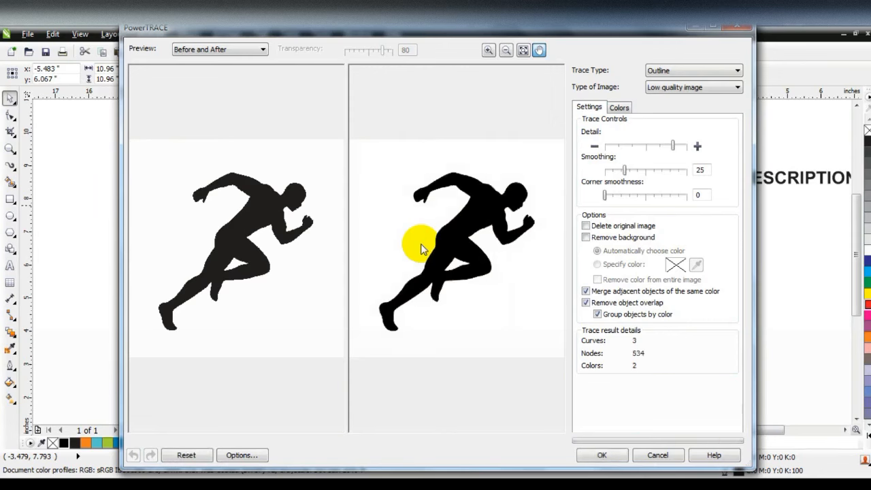
pyautogui.click(606, 455)
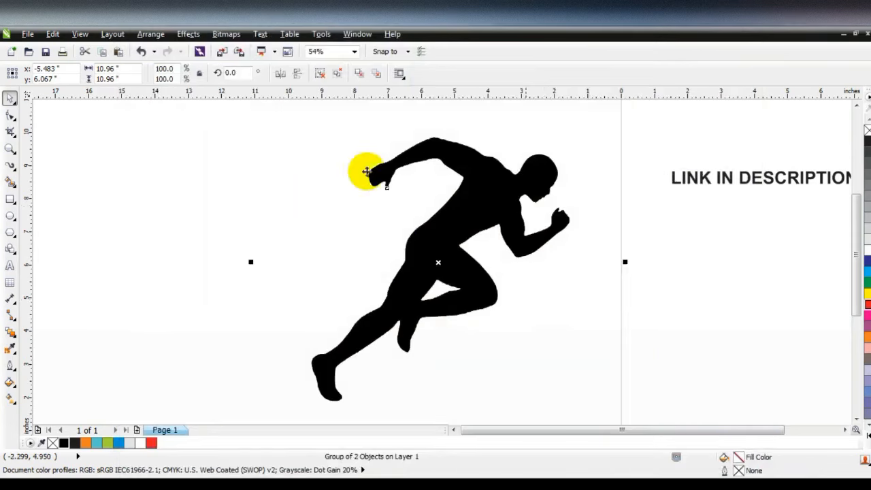
# - Ungroup the traced result and delete the background, the original bitmap and the caption text, keeping only the black runner silhouette
pyautogui.click(318, 73)
pyautogui.press('F3')
pyautogui.press('Escape')
pyautogui.moveTo(501, 202); pyautogui.dragTo(317, 204)
pyautogui.click(482, 264)
pyautogui.press('Delete')
pyautogui.moveTo(404, 150); pyautogui.dragTo(742, 357)
pyautogui.press('Delete')
pyautogui.click(470, 245)
pyautogui.press('Delete')
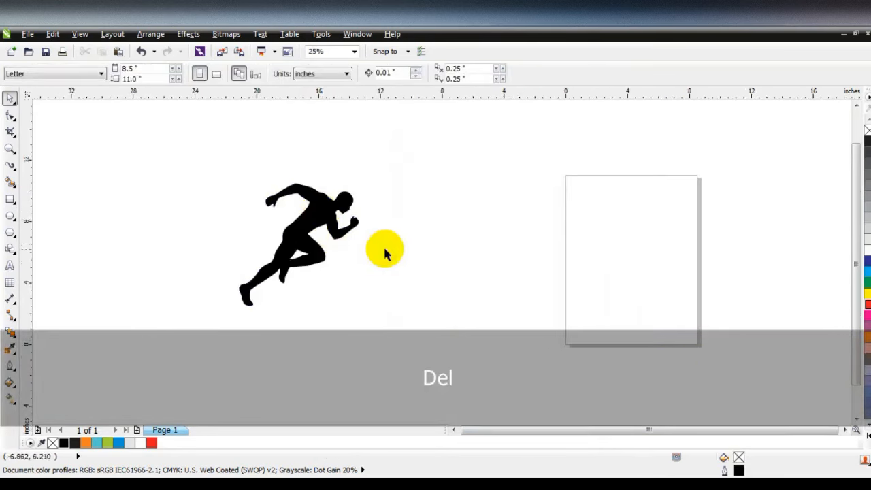
# - Move the runner silhouette about 8 inches toward the page
pyautogui.moveTo(301, 243); pyautogui.dragTo(430, 255)
pyautogui.click(487, 288)
pyautogui.click(10, 148)
pyautogui.moveTo(274, 183); pyautogui.dragTo(542, 334)
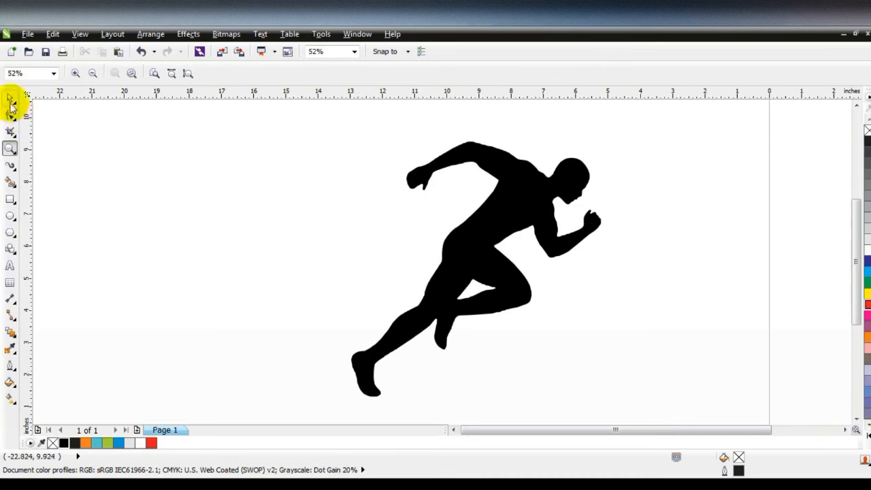
# - Give the runner silhouette a black 2.0 pt outline and remove its fill
pyautogui.click(11, 99)
pyautogui.click(570, 195)
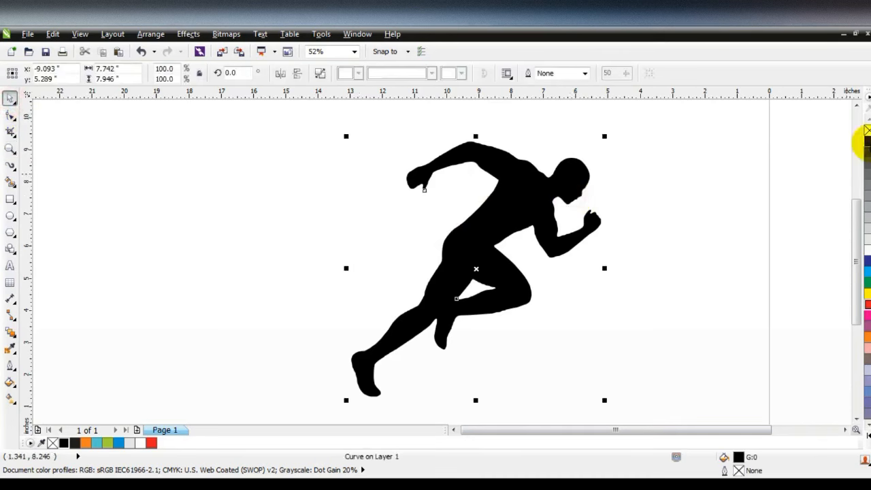
pyautogui.rightClick(865, 141)
pyautogui.click(867, 130)
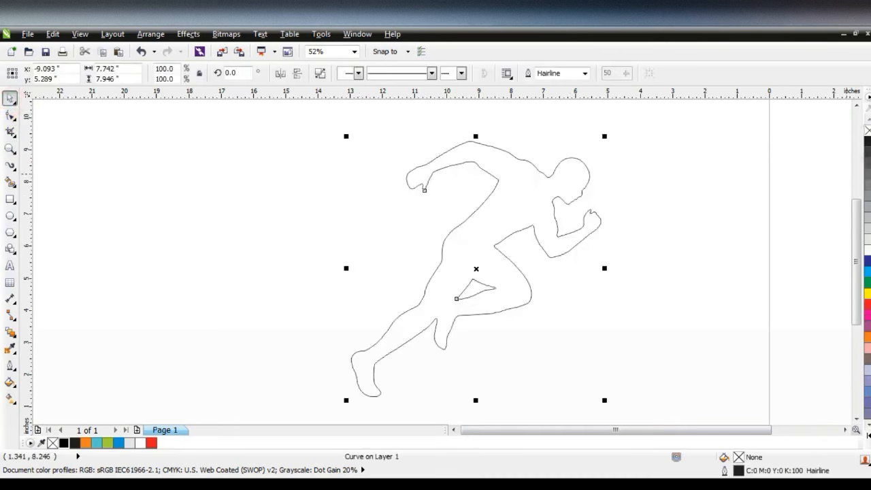
pyautogui.click(585, 73)
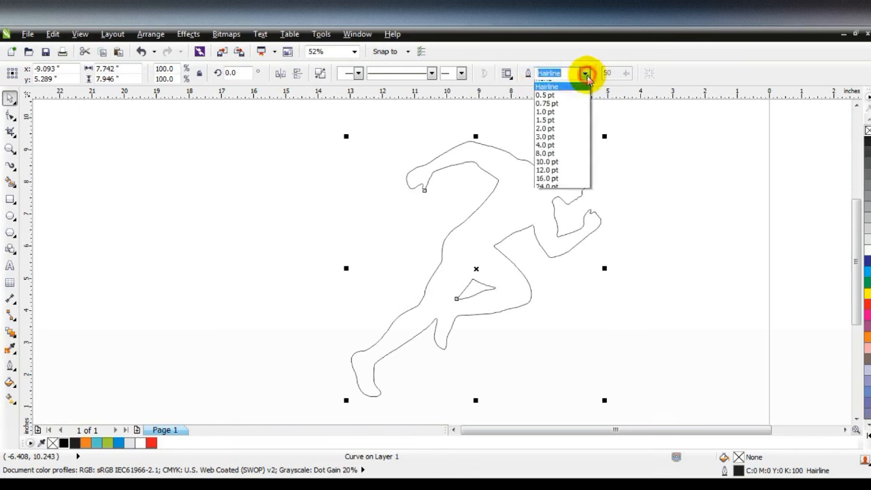
pyautogui.click(563, 121)
pyautogui.click(584, 74)
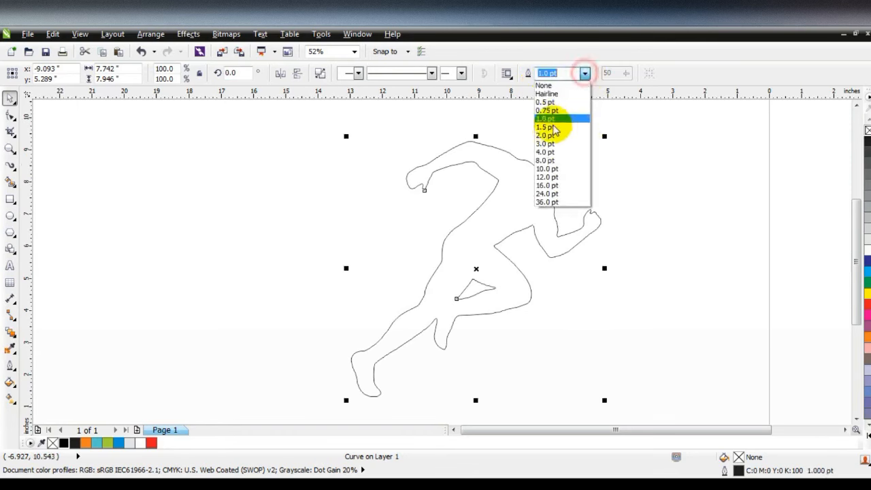
pyautogui.click(551, 136)
pyautogui.click(699, 183)
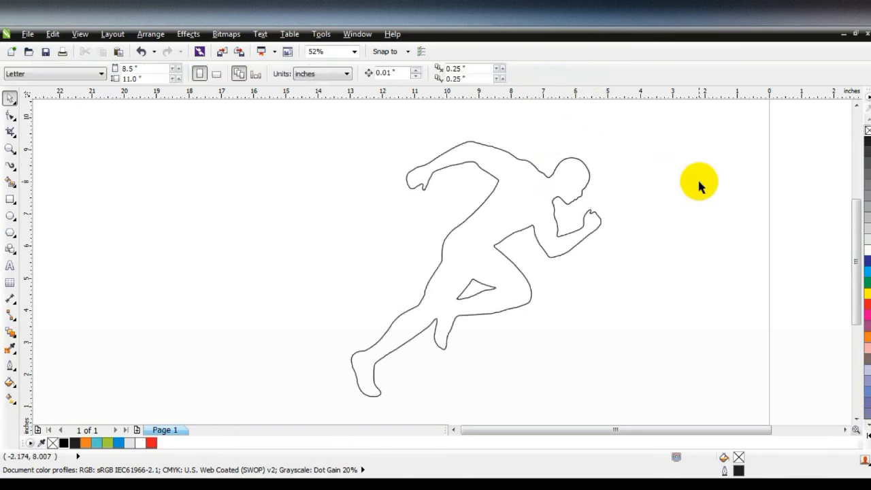
# - Draw a straight horizontal line about 10.4 inches long in the empty area beside the runner outline with the Freehand tool
pyautogui.click(451, 429)
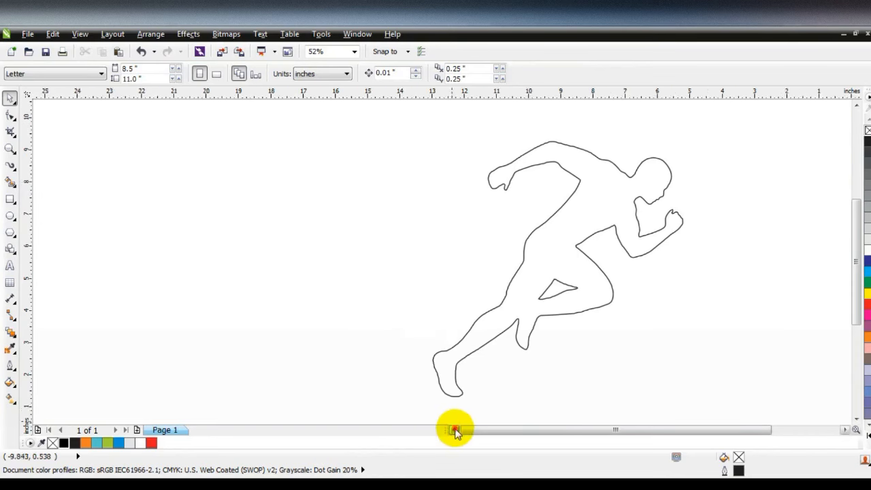
pyautogui.click(16, 173)
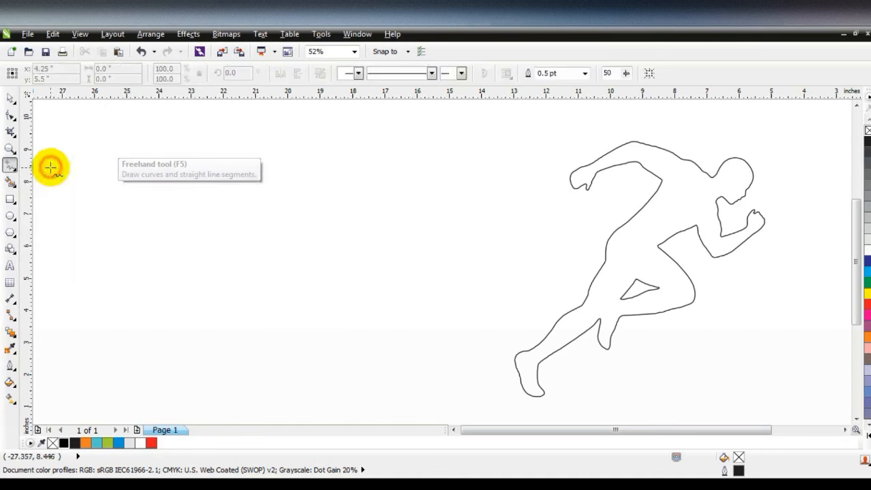
pyautogui.click(54, 167)
pyautogui.click(438, 157)
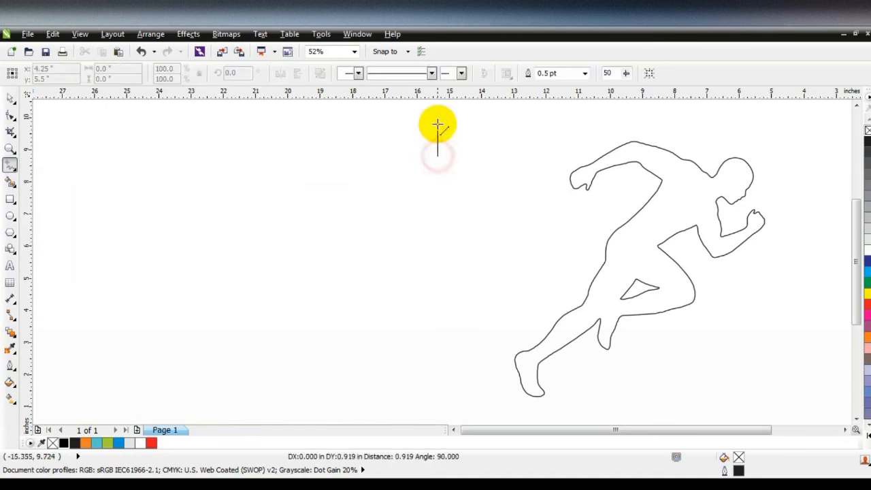
pyautogui.click(96, 156)
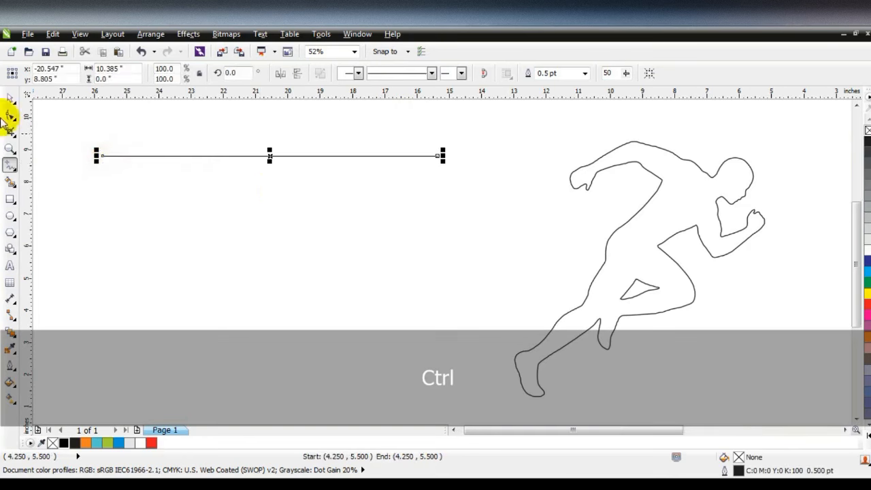
# - Copy the horizontal line about 0.12 inch below itself and repeat the duplication into an evenly spaced stack of 98 lines
pyautogui.click(10, 99)
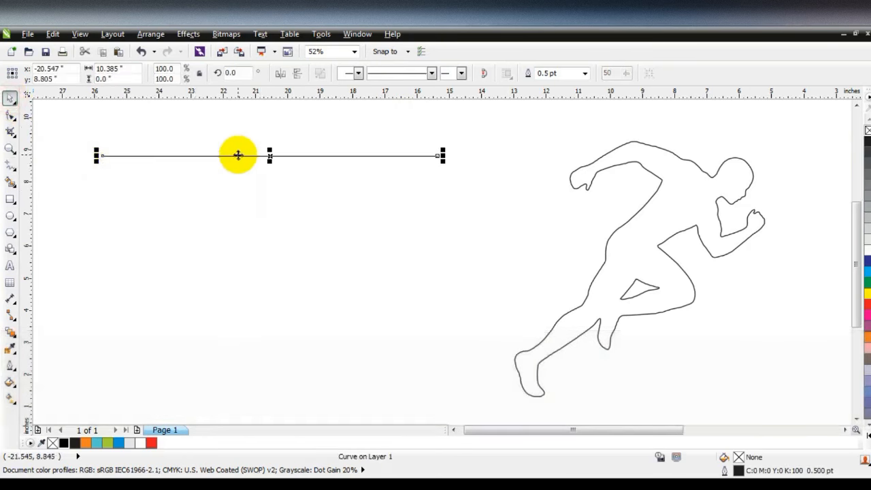
pyautogui.moveTo(237, 155); pyautogui.dragTo(237, 161)
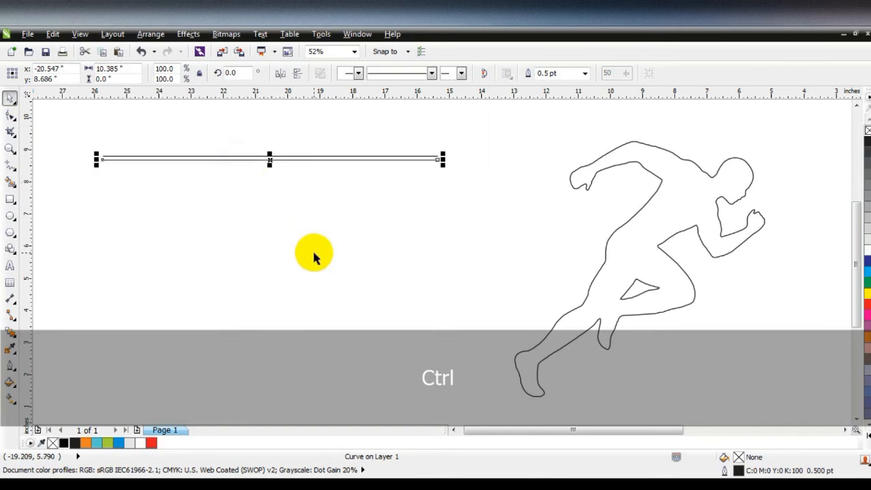
pyautogui.hotkey('ctrl', 'r')
pyautogui.hotkey('ctrl', 'r')
pyautogui.hotkey('ctrl', 'r')
pyautogui.hotkey('ctrl', 'r')
pyautogui.hotkey('ctrl', 'r')
pyautogui.hotkey('ctrl', 'r')
pyautogui.hotkey('ctrl', 'r')
pyautogui.hotkey('ctrl', 'r')
pyautogui.hotkey('ctrl', 'r')
pyautogui.hotkey('ctrl', 'r')
pyautogui.hotkey('ctrl', 'r')
pyautogui.hotkey('ctrl', 'r')
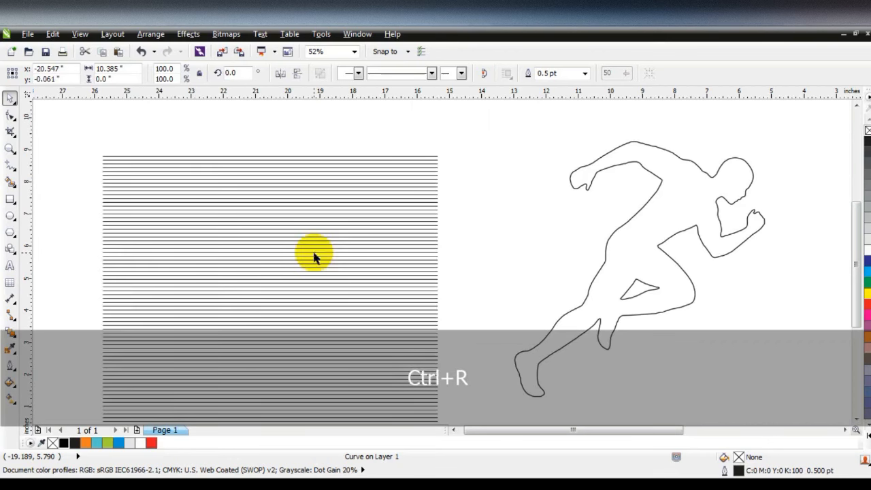
pyautogui.press('F3')
pyautogui.hotkey('ctrl', 'r')
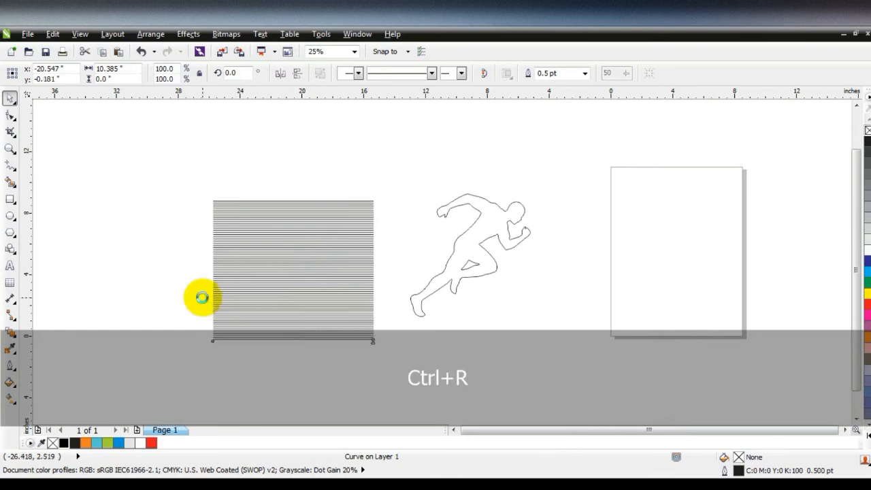
# - Combine all the stacked horizontal lines into a single curve
pyautogui.moveTo(160, 194)
pyautogui.mouseDown()
pyautogui.moveTo(370, 388)
pyautogui.moveTo(388, 394)
pyautogui.mouseUp()
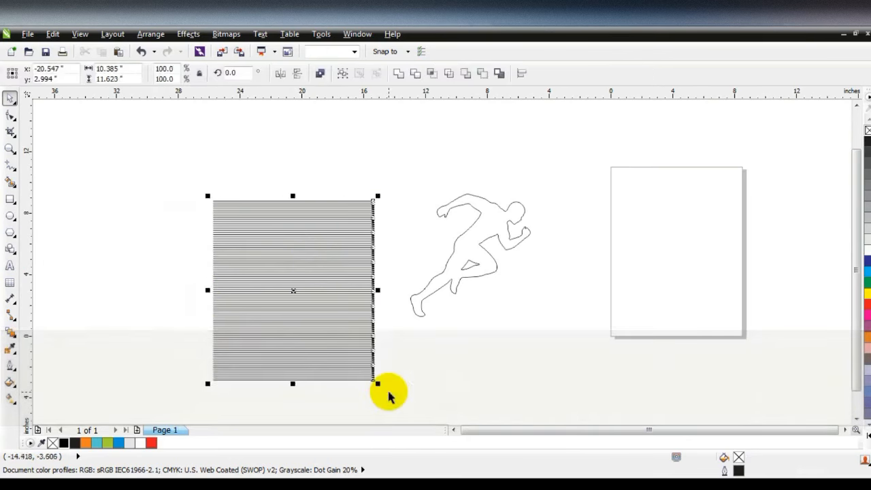
pyautogui.click(320, 74)
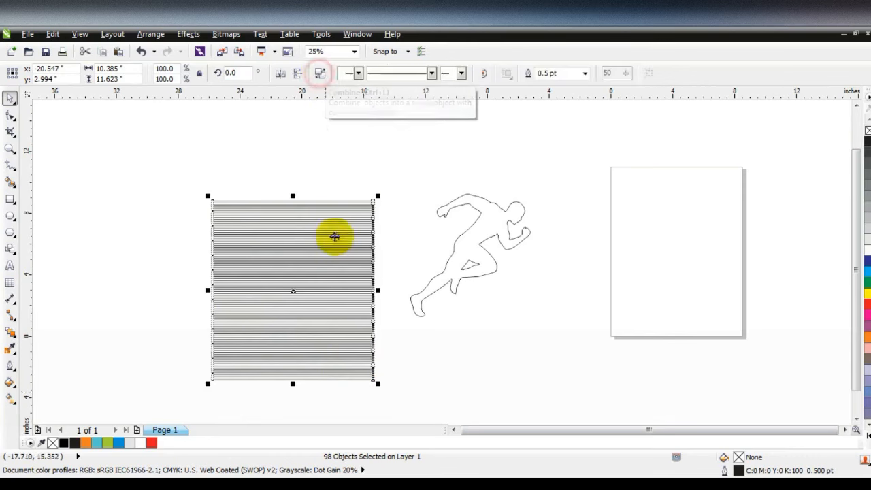
pyautogui.hotkey('shift', 'F2')
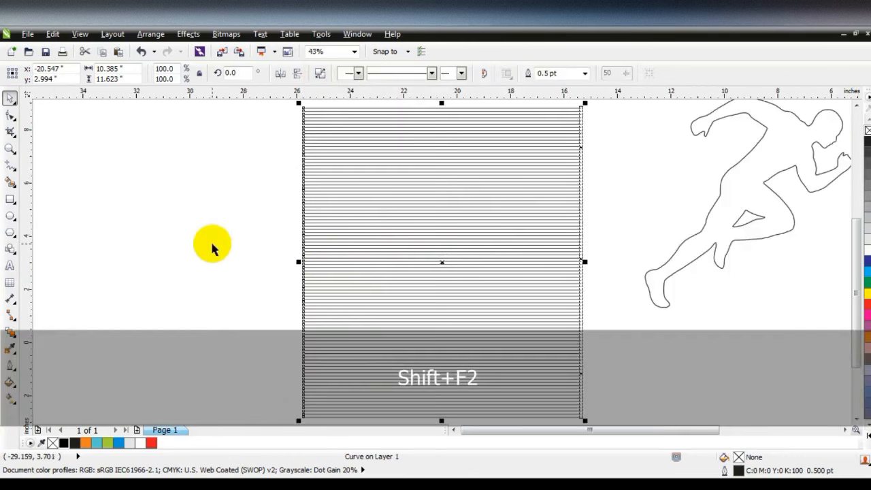
pyautogui.click(211, 243)
# - Skew the combined line block vertically so its lines rise toward the runner at about 28 degrees
pyautogui.click(467, 269)
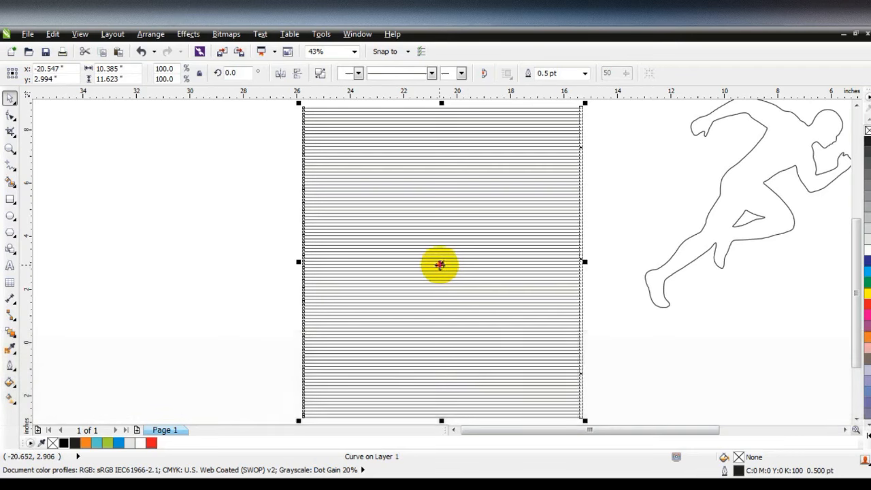
pyautogui.press('F3')
pyautogui.moveTo(485, 265); pyautogui.dragTo(479, 216)
pyautogui.moveTo(352, 240); pyautogui.dragTo(355, 256)
pyautogui.click(523, 358)
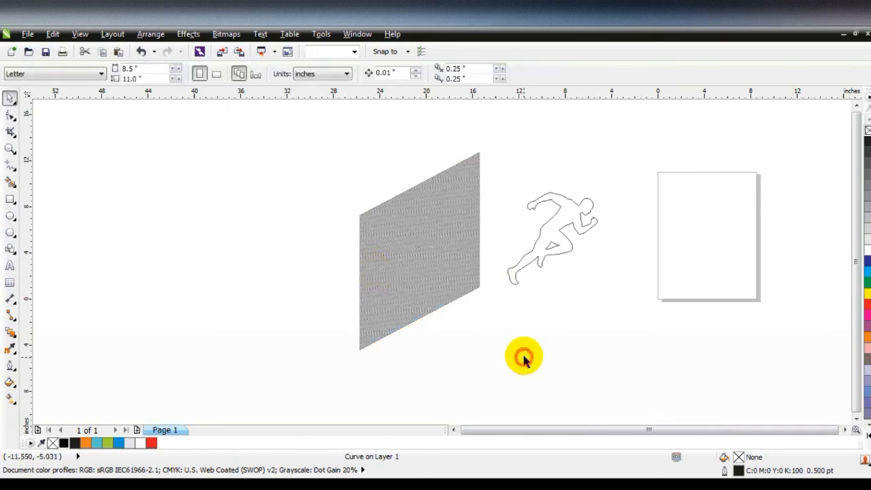
# - Place the slanted line block over the runner outline and intersect the two objects
pyautogui.moveTo(436, 272)
pyautogui.mouseDown()
pyautogui.moveTo(509, 272)
pyautogui.moveTo(564, 262)
pyautogui.moveTo(564, 253)
pyautogui.mouseUp()
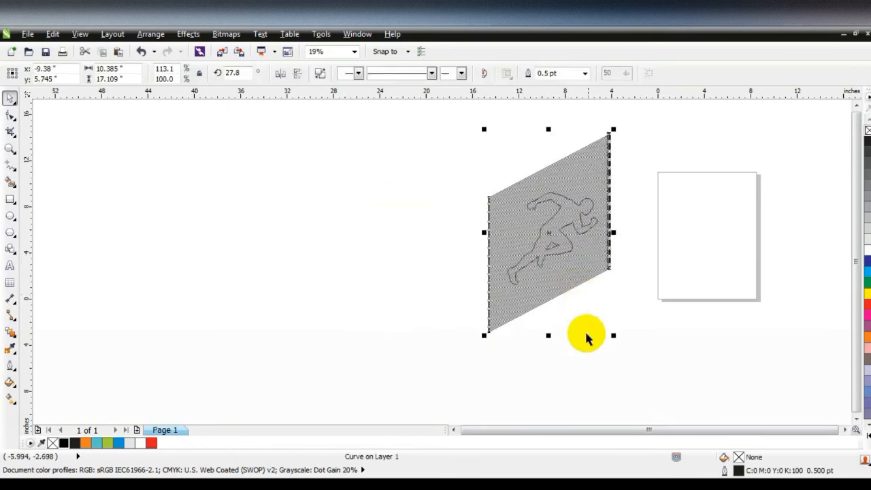
pyautogui.click(555, 348)
pyautogui.moveTo(670, 340); pyautogui.dragTo(466, 128)
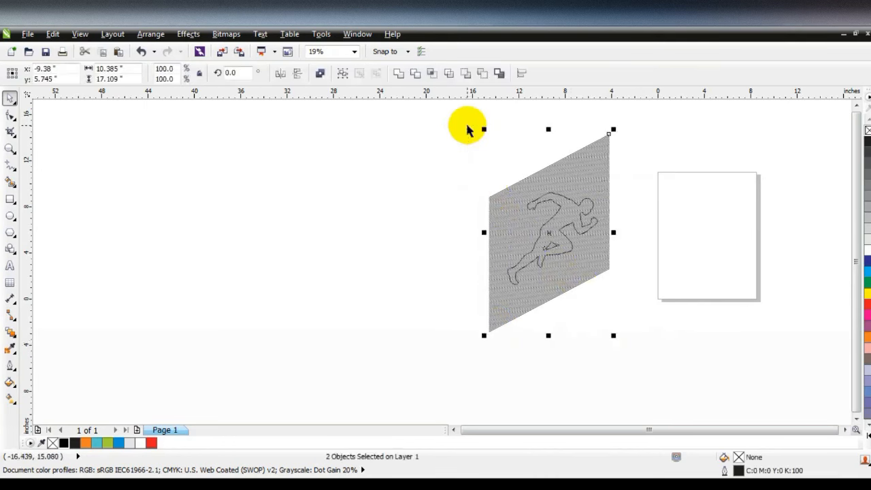
pyautogui.click(432, 77)
# - Pull the original slanted line block away from the runner and delete it
pyautogui.click(424, 145)
pyautogui.moveTo(582, 171); pyautogui.dragTo(733, 179)
pyautogui.press('Delete')
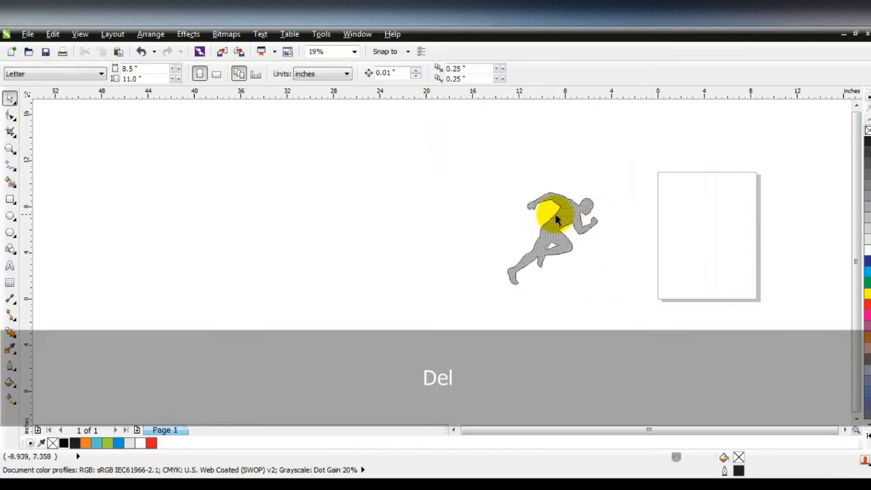
# - Separate the hatched lines from the runner outline and delete the outline
pyautogui.click(10, 147)
pyautogui.moveTo(470, 180); pyautogui.dragTo(577, 286)
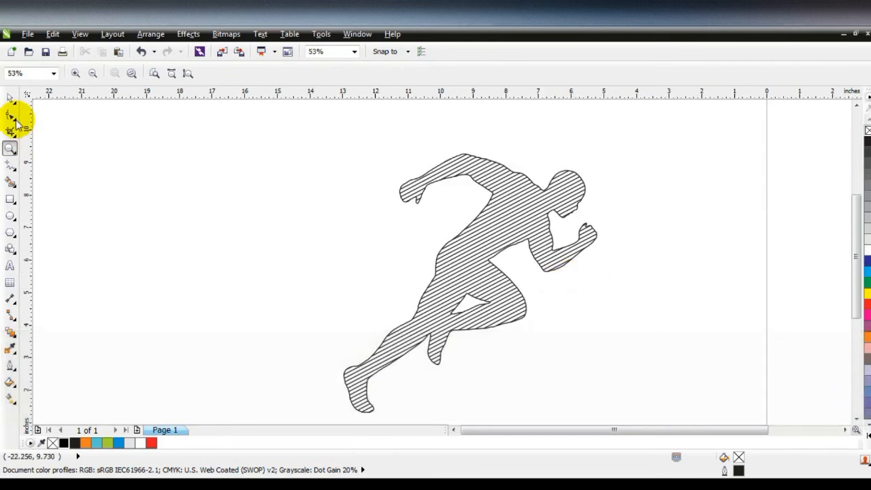
pyautogui.click(10, 97)
pyautogui.moveTo(488, 250); pyautogui.dragTo(291, 248)
pyautogui.click(517, 249)
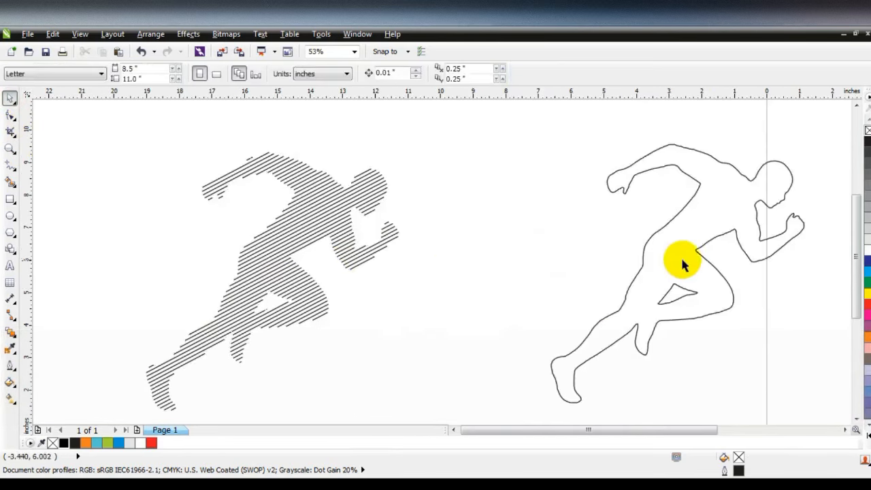
pyautogui.click(622, 256)
pyautogui.press('Delete')
# - Move the hatched runner about 4 inches back toward the page
pyautogui.moveTo(366, 235); pyautogui.dragTo(502, 238)
pyautogui.click(597, 253)
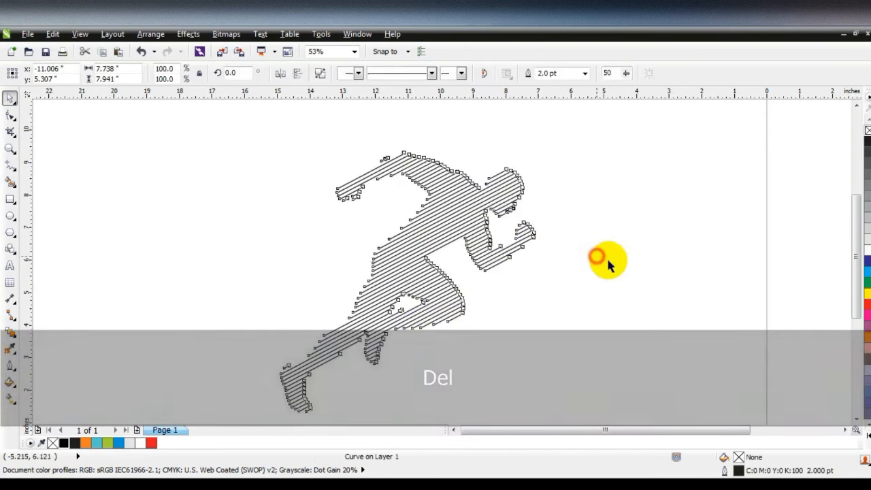
pyautogui.click(451, 224)
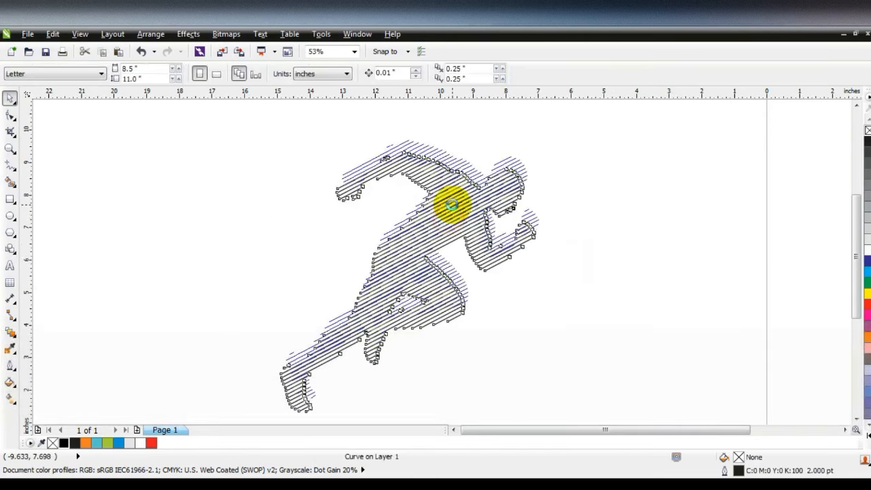
# - Apply a tapered Artistic Media preset stroke to the hatched runner
pyautogui.click(16, 172)
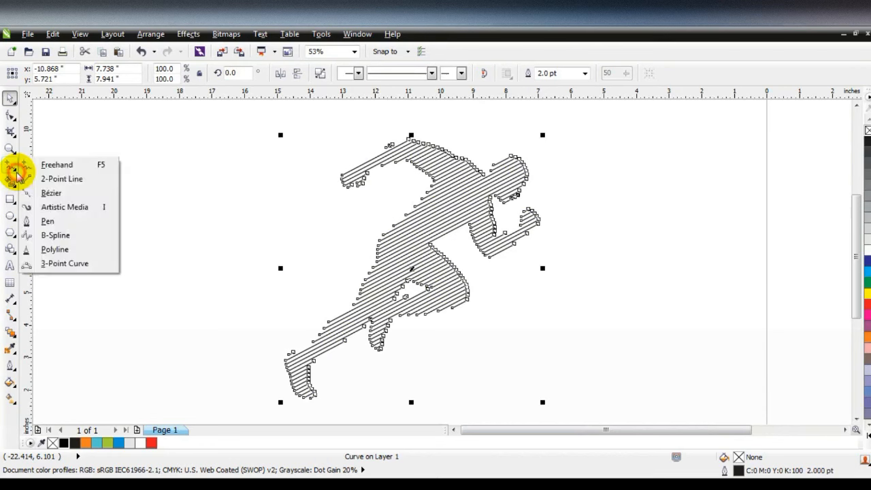
pyautogui.click(68, 207)
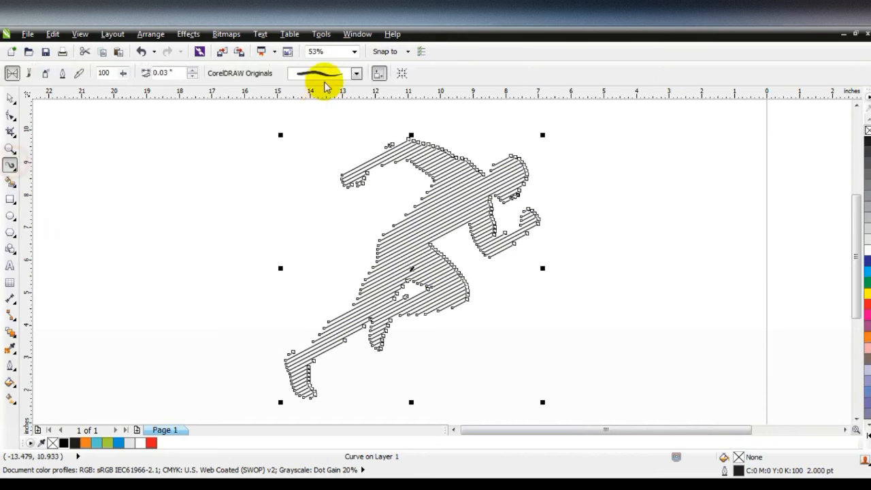
pyautogui.click(355, 72)
pyautogui.click(336, 283)
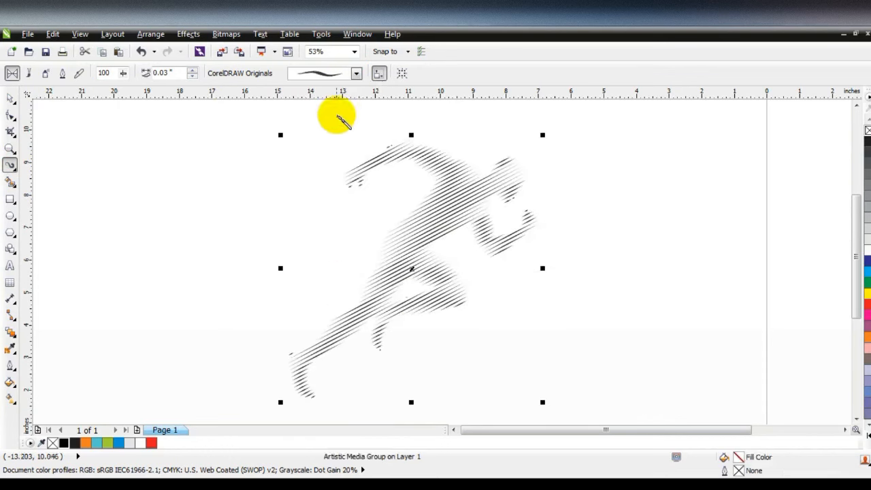
# - Change the runner's Artistic Media stroke to the preset with one rounded and one tapered end, 0.08 inch wide
pyautogui.click(357, 73)
pyautogui.moveTo(374, 282); pyautogui.dragTo(376, 314)
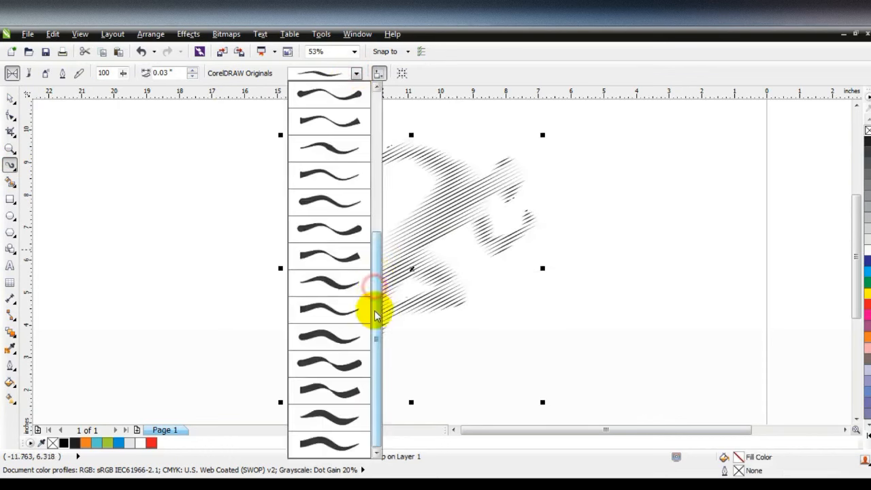
pyautogui.click(349, 335)
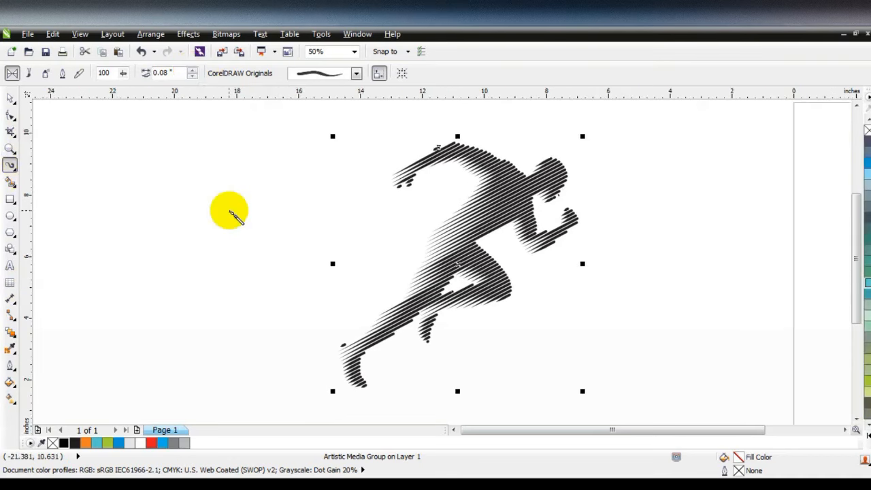
# - Break the runner's artistic media group apart, pull the leftover control curve away from the artwork and delete it
pyautogui.click(152, 34)
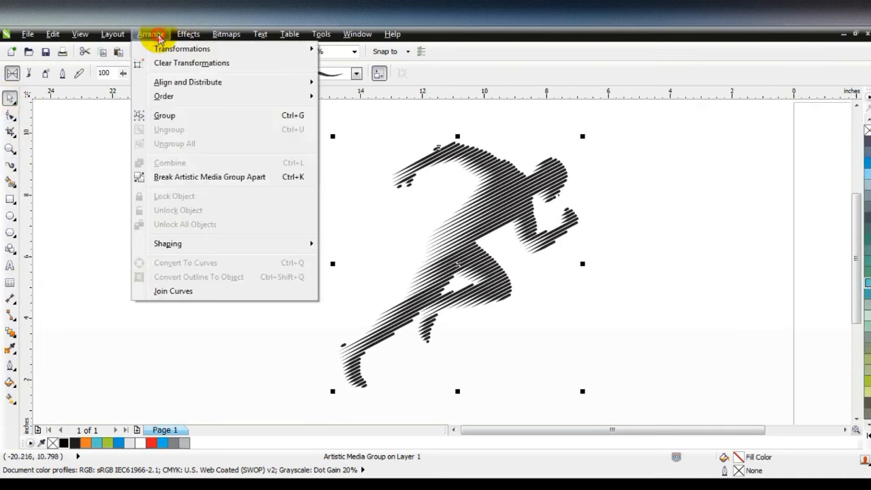
pyautogui.click(207, 177)
pyautogui.click(190, 233)
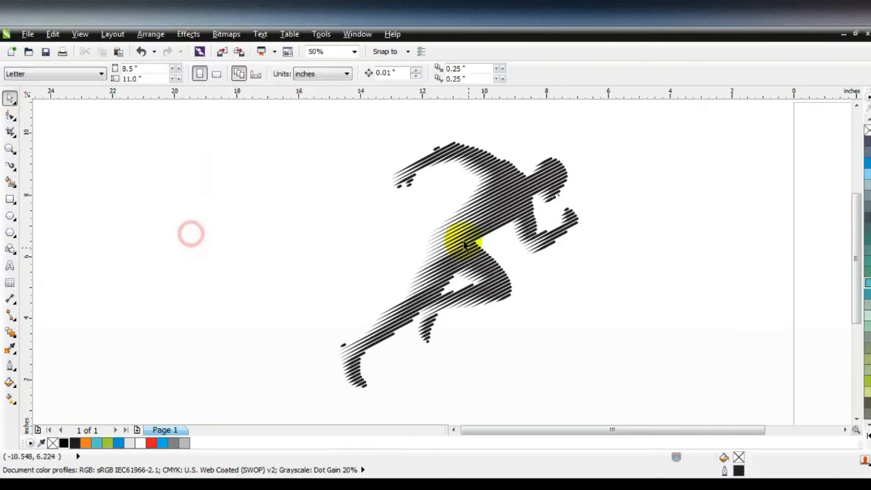
pyautogui.moveTo(401, 237); pyautogui.dragTo(181, 243)
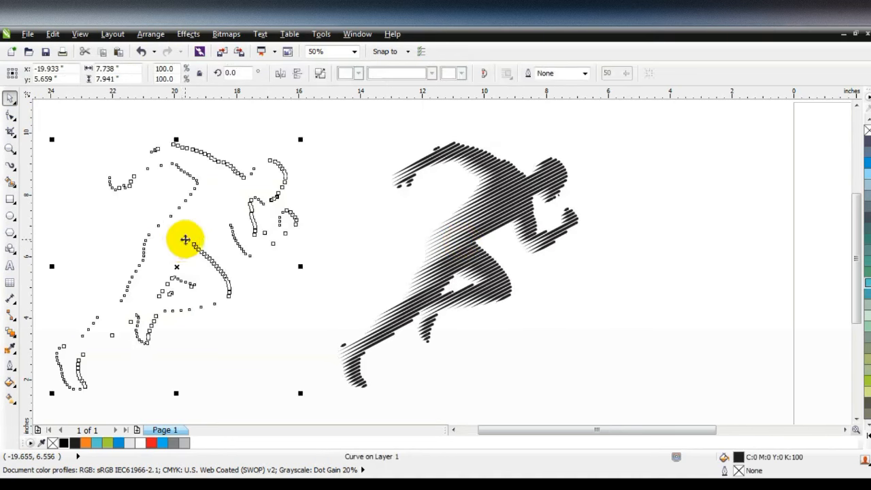
pyautogui.press('Delete')
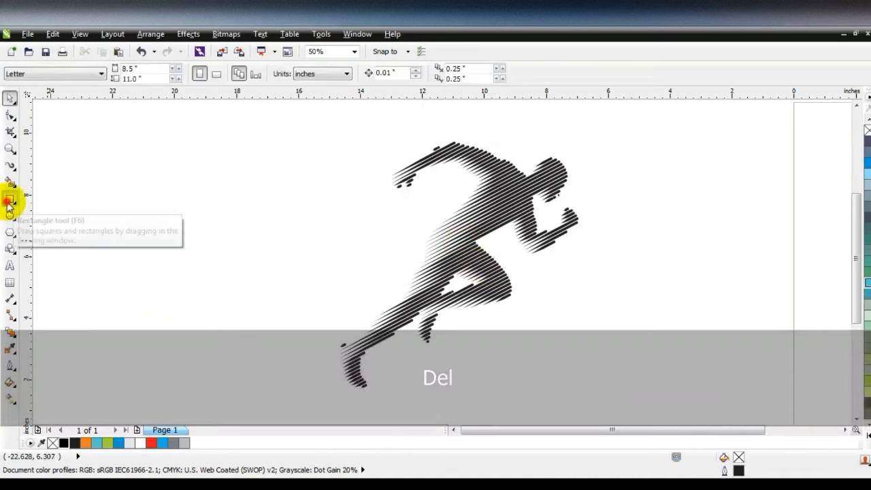
# - Draw a rectangle about 12.7 by 9.25 inches around the runner, fill it black and send it to the back
pyautogui.click(10, 200)
pyautogui.moveTo(240, 118); pyautogui.dragTo(634, 402)
pyautogui.click(63, 443)
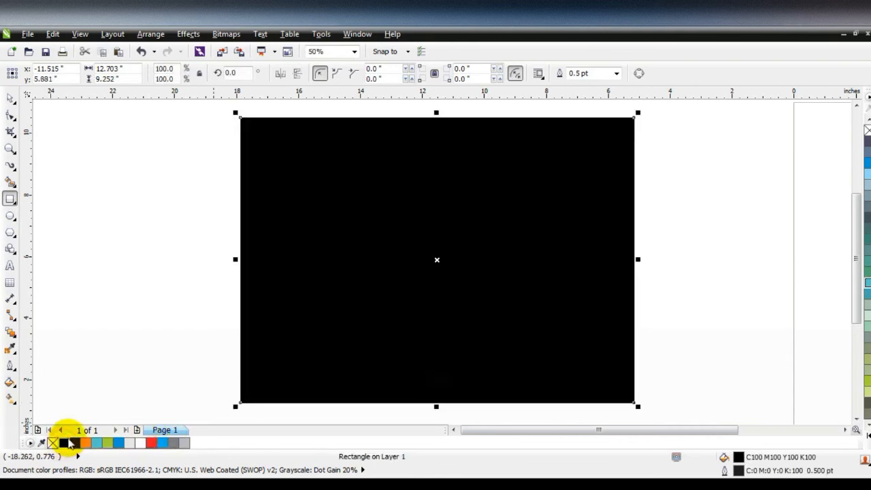
pyautogui.hotkey('shift', 'pagedown')
# - Fill the striped runner with white and shift it slightly left on the black rectangle
pyautogui.click(10, 100)
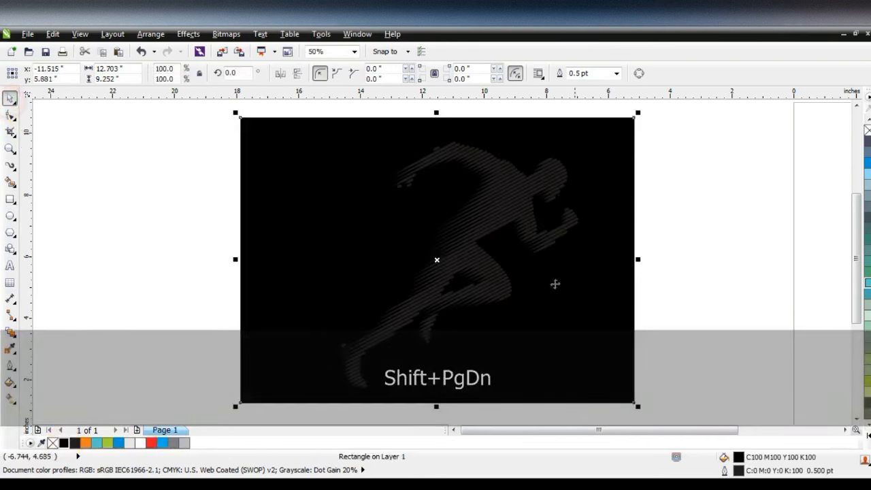
pyautogui.click(462, 259)
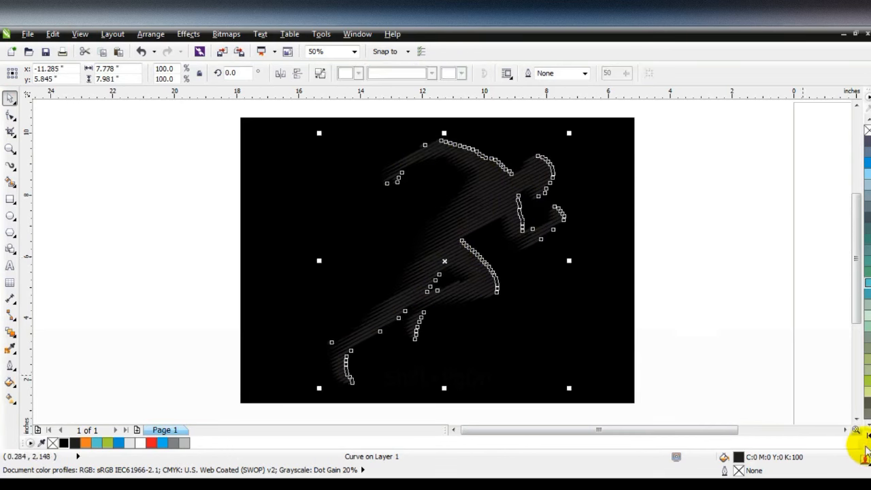
pyautogui.click(866, 434)
pyautogui.click(833, 240)
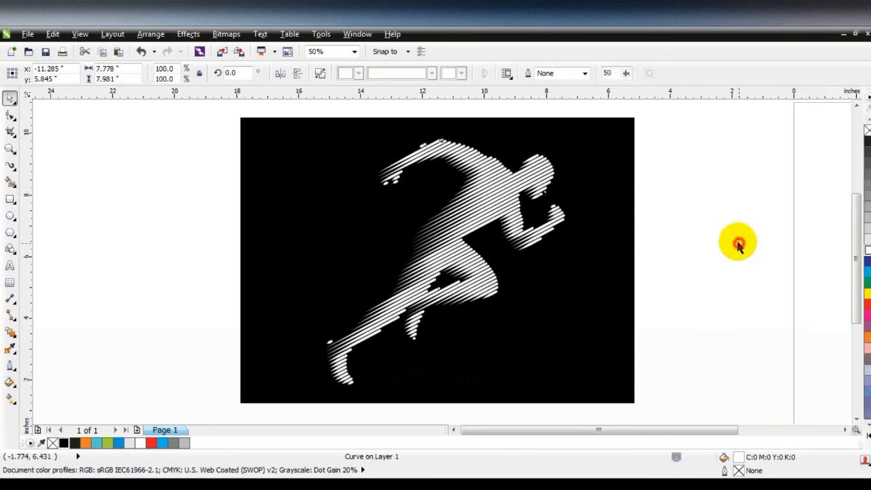
pyautogui.click(739, 243)
pyautogui.moveTo(463, 257); pyautogui.dragTo(458, 259)
pyautogui.click(687, 269)
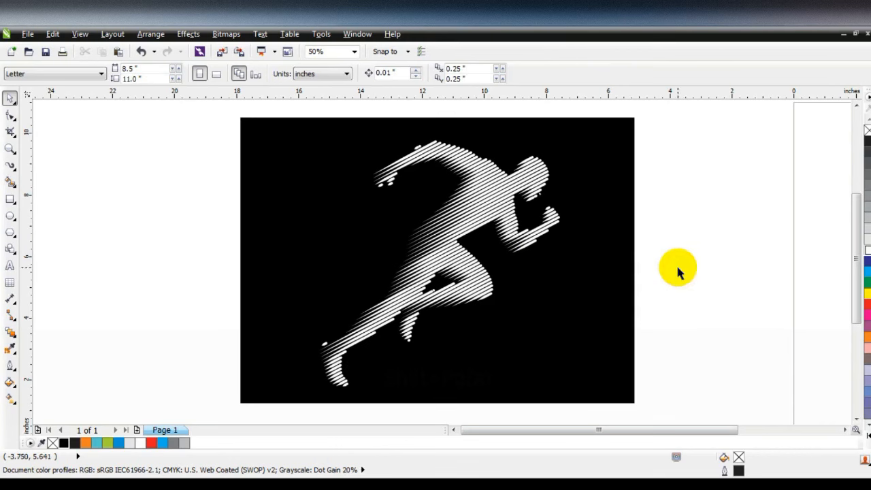
# - Break the white runner apart into individual line shapes
pyautogui.click(452, 303)
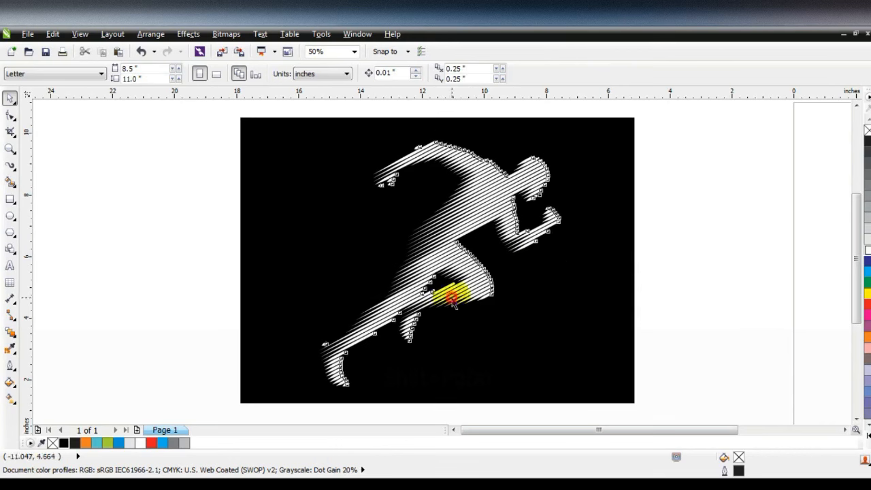
pyautogui.click(319, 73)
pyautogui.click(709, 340)
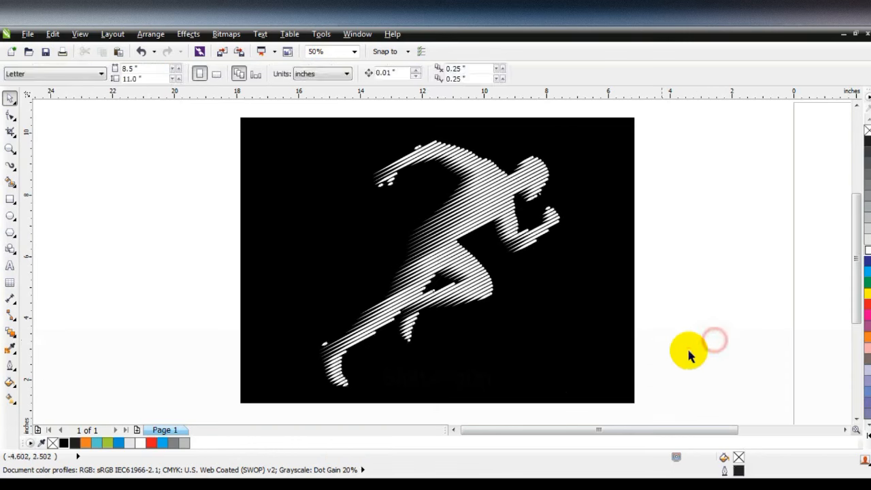
# - Fill the line shapes of the runner's lower legs with red
pyautogui.moveTo(682, 272); pyautogui.dragTo(300, 400)
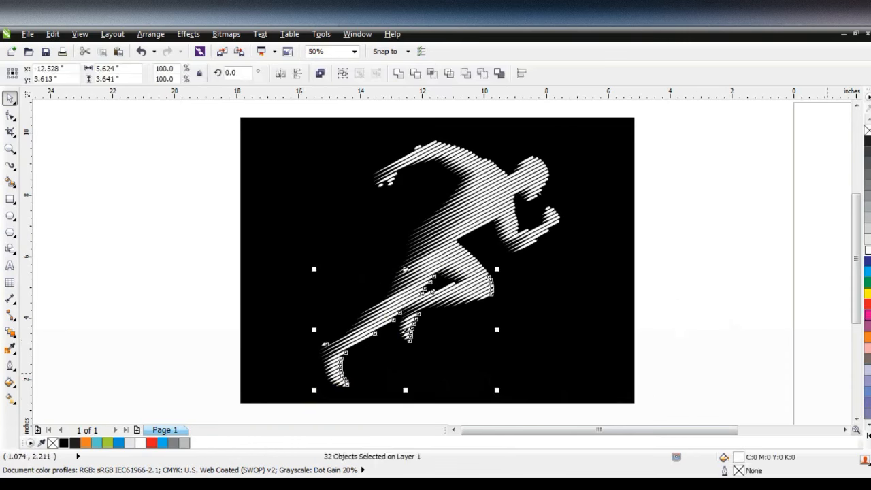
pyautogui.click(865, 304)
pyautogui.click(792, 319)
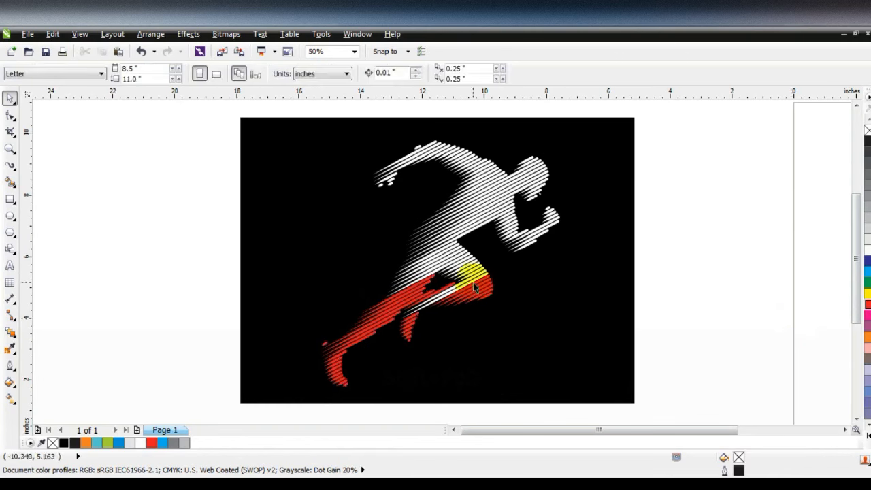
# - Repeat the red fill on the white lines left over across the runner's front leg
pyautogui.click(474, 287)
pyautogui.keyDown('shift'); pyautogui.click(469, 274); pyautogui.keyUp('shift')
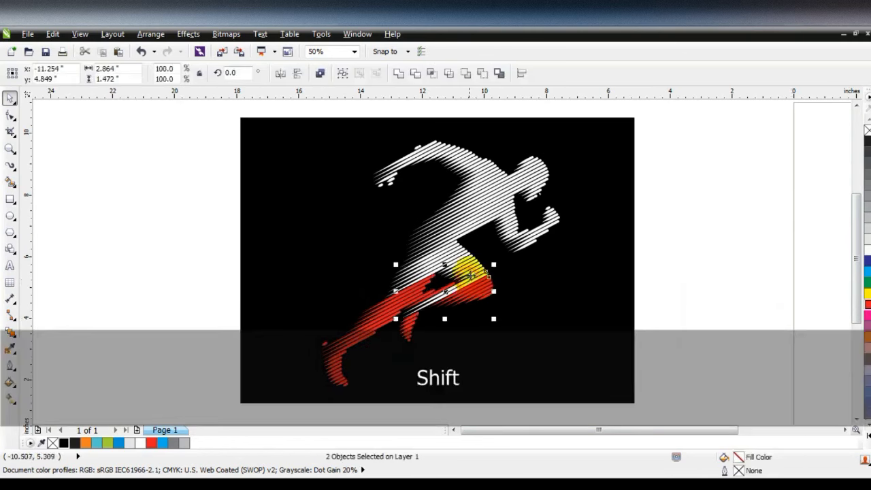
pyautogui.hotkey('ctrl', 'r')
pyautogui.click(691, 277)
pyautogui.click(482, 282)
pyautogui.hotkey('ctrl', 'r')
pyautogui.click(676, 291)
pyautogui.click(489, 279)
pyautogui.hotkey('ctrl', 'r')
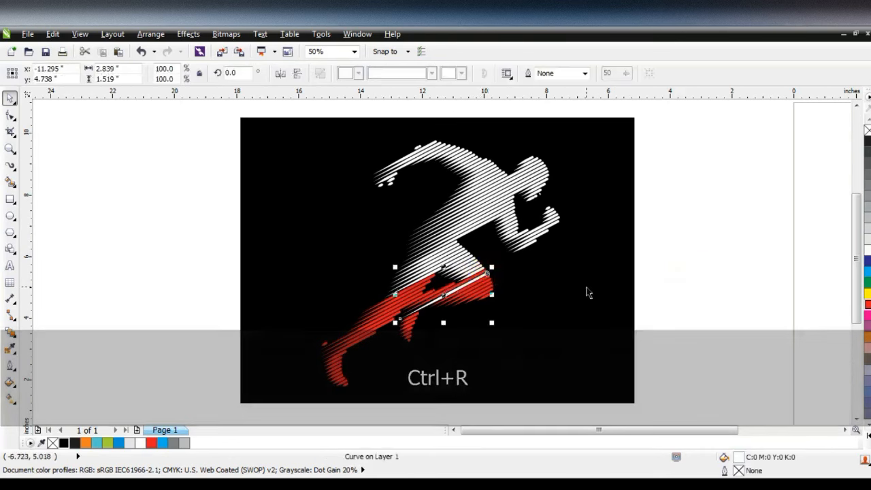
pyautogui.click(701, 295)
# - Repeat the red fill on the line shapes of the runner's rear arm
pyautogui.moveTo(214, 119); pyautogui.dragTo(464, 193)
pyautogui.hotkey('ctrl', 'r')
pyautogui.click(738, 278)
# - Fill the line shapes of the front forearm and hand with red, including the leftover white line
pyautogui.moveTo(685, 194); pyautogui.dragTo(507, 286)
pyautogui.click(866, 305)
pyautogui.click(711, 304)
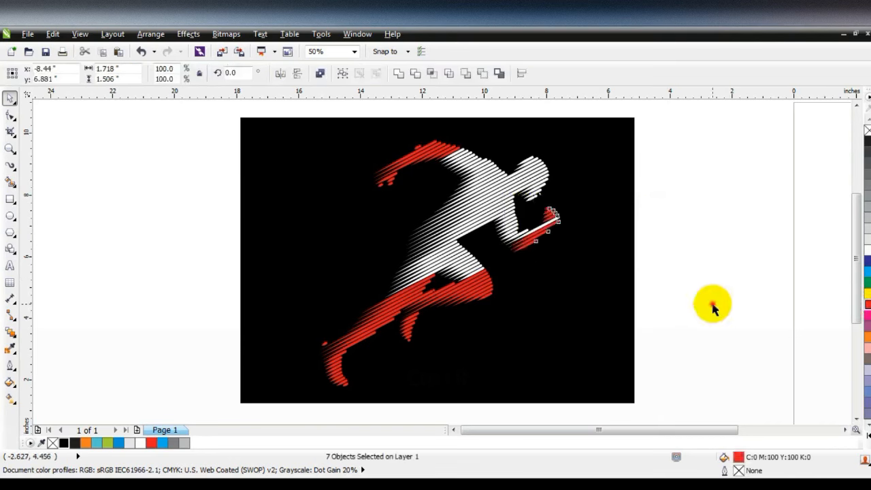
pyautogui.click(549, 230)
pyautogui.hotkey('ctrl', 'r')
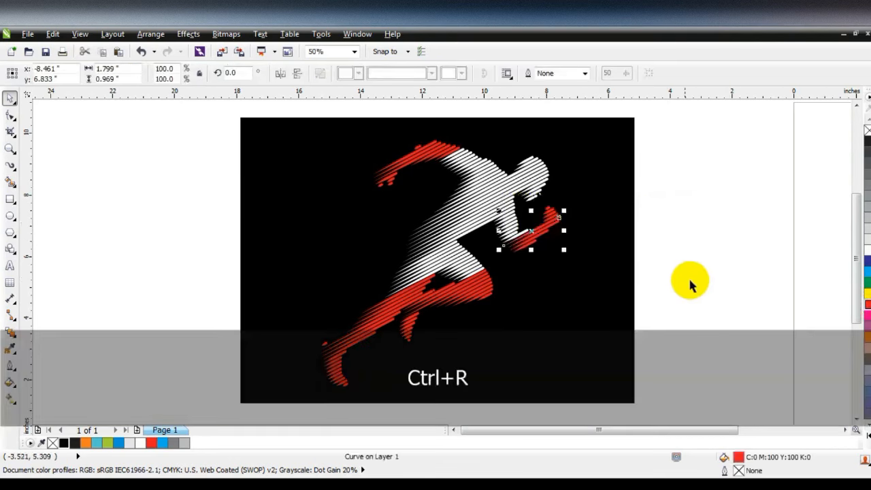
pyautogui.click(725, 292)
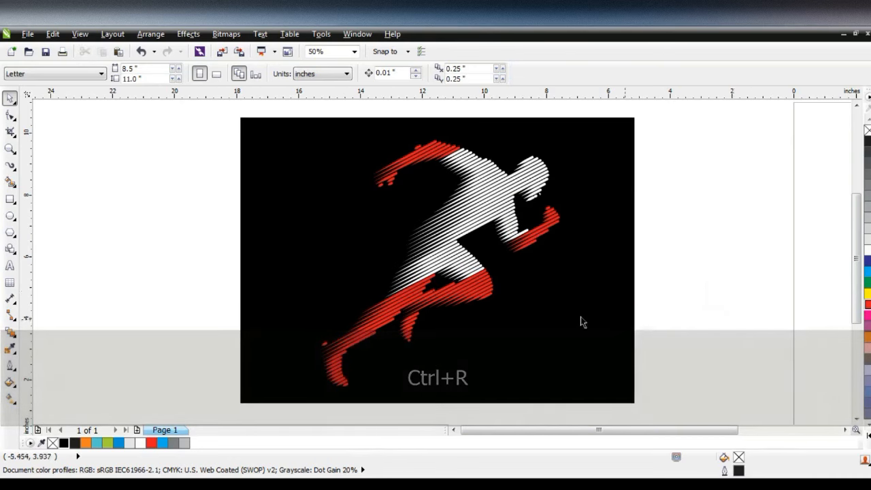
# - Add the artistic text "SUPER FAST" on the black area left of the runner and fill it white
pyautogui.click(9, 150)
pyautogui.moveTo(238, 127)
pyautogui.mouseDown()
pyautogui.moveTo(239, 116)
pyautogui.moveTo(637, 373)
pyautogui.moveTo(636, 383)
pyautogui.mouseUp()
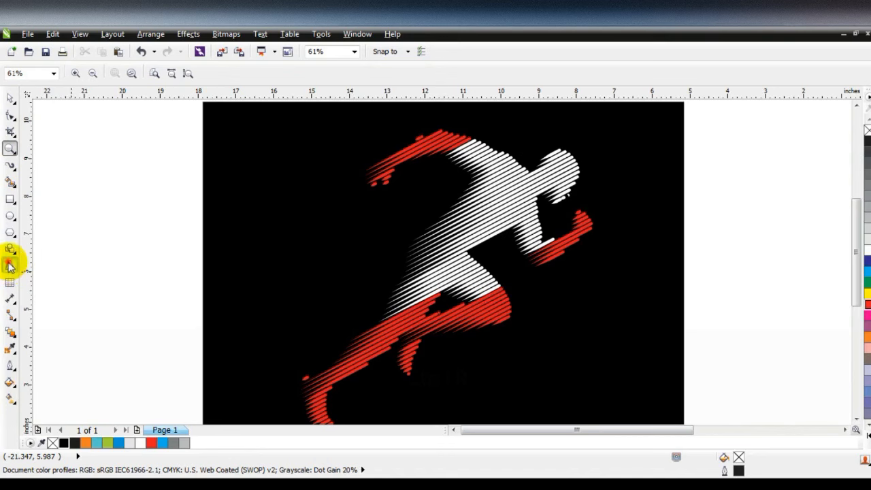
pyautogui.click(10, 265)
pyautogui.click(245, 248)
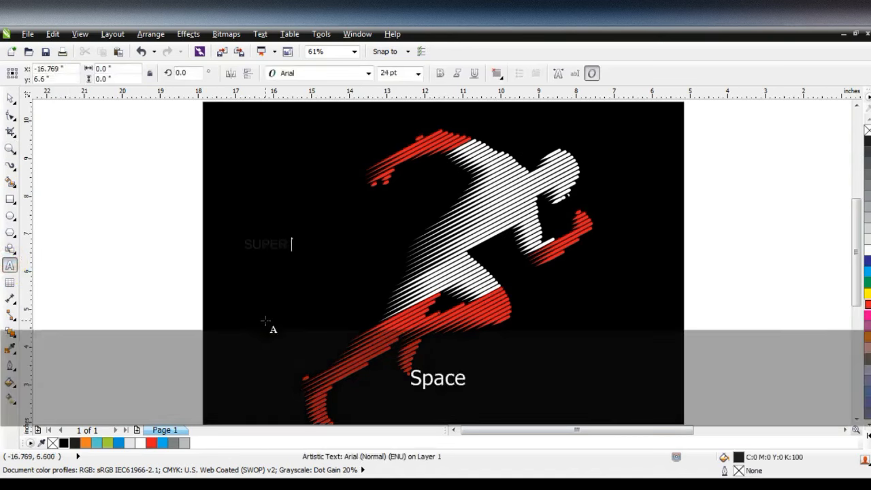
pyautogui.click(10, 98)
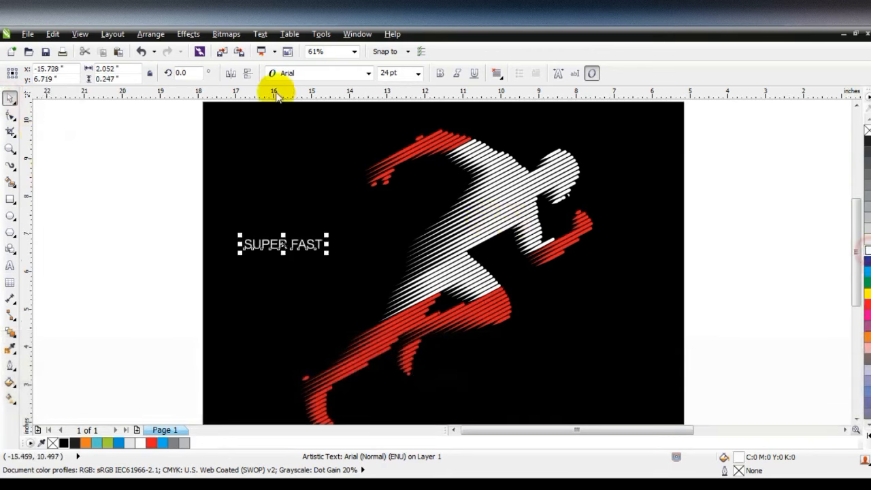
# - Set the SUPER FAST text's font to Swis721 BlkCn BT and skew it upward to about 27 degrees
pyautogui.click(287, 73)
pyautogui.click(303, 102)
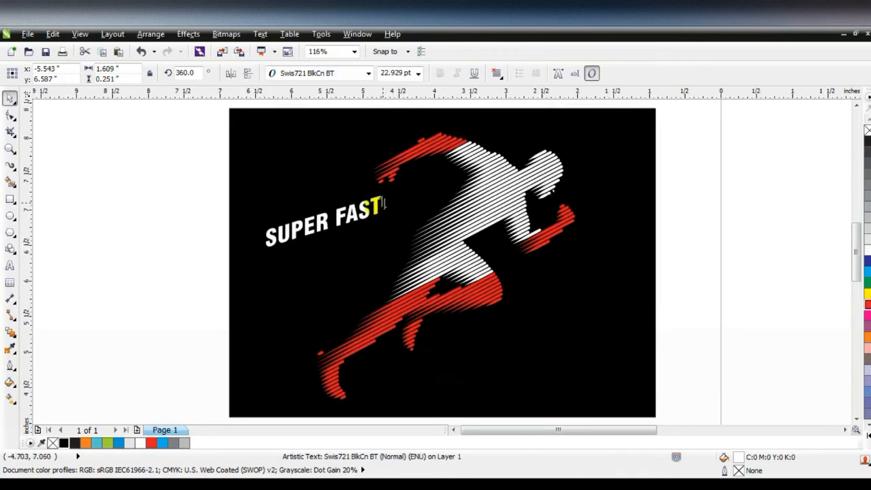
pyautogui.moveTo(383, 203); pyautogui.dragTo(383, 203)
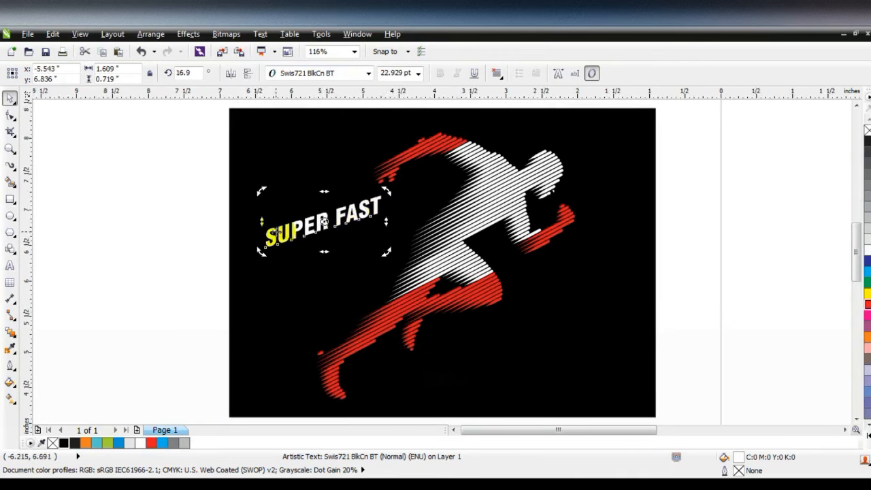
pyautogui.moveTo(262, 223); pyautogui.dragTo(266, 248)
pyautogui.click(187, 270)
# - Place the slanted SUPER FAST text across the runner's waist and delete the white torso lines behind it
pyautogui.moveTo(317, 236); pyautogui.dragTo(462, 227)
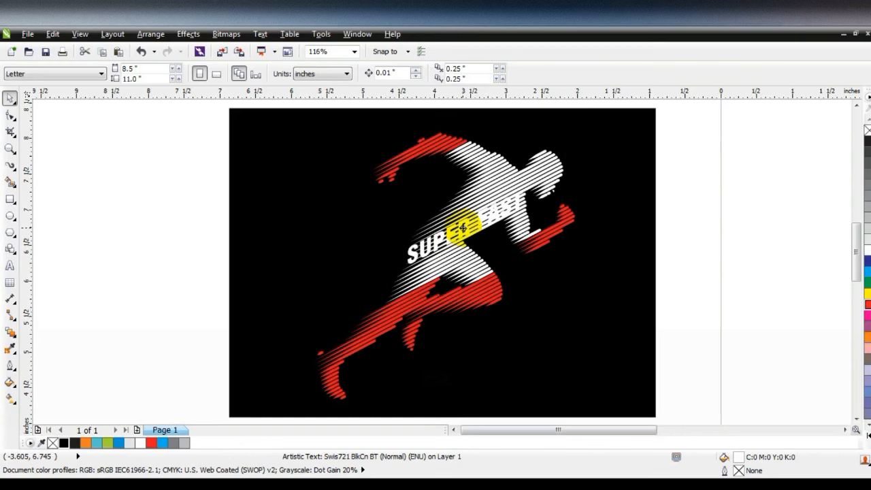
pyautogui.moveTo(463, 227); pyautogui.dragTo(463, 227)
pyautogui.hotkey('shift', 'F2')
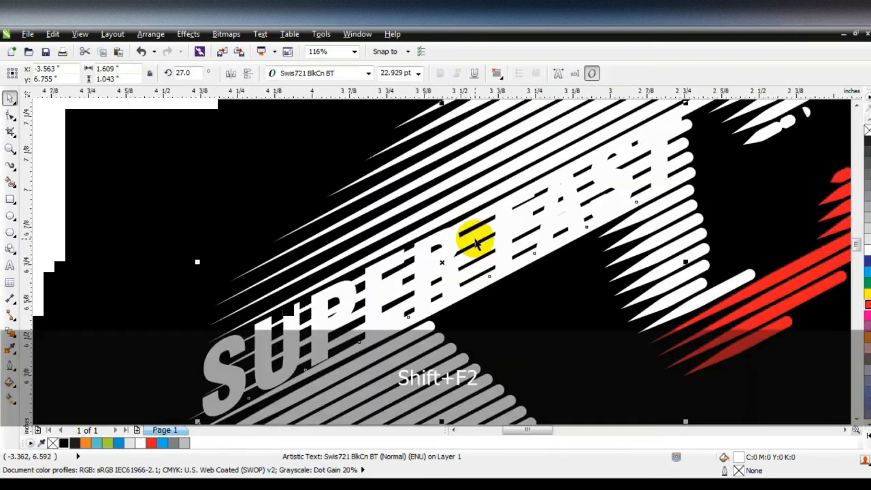
pyautogui.click(685, 172)
pyautogui.press('Delete')
pyautogui.click(683, 142)
pyautogui.press('Delete')
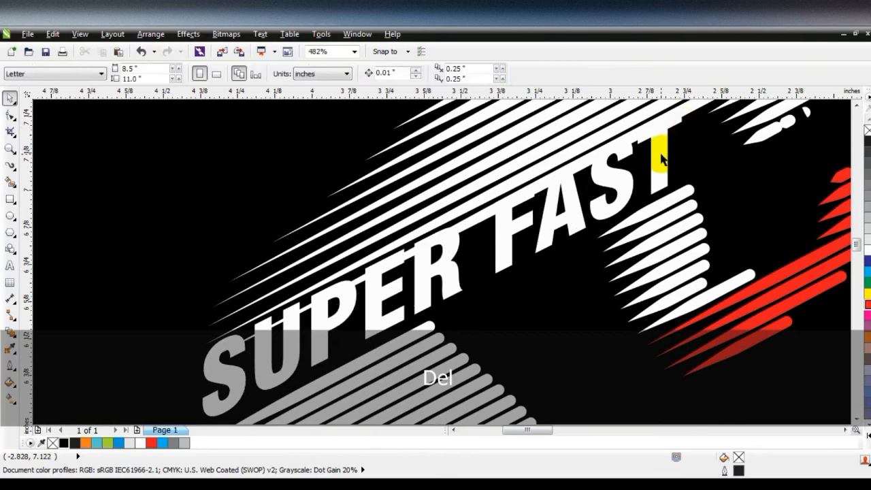
# - Scale the SUPER FAST text down to about 18.5 pt and fit it into the gap between the torso lines
pyautogui.click(663, 154)
pyautogui.moveTo(686, 102); pyautogui.dragTo(625, 185)
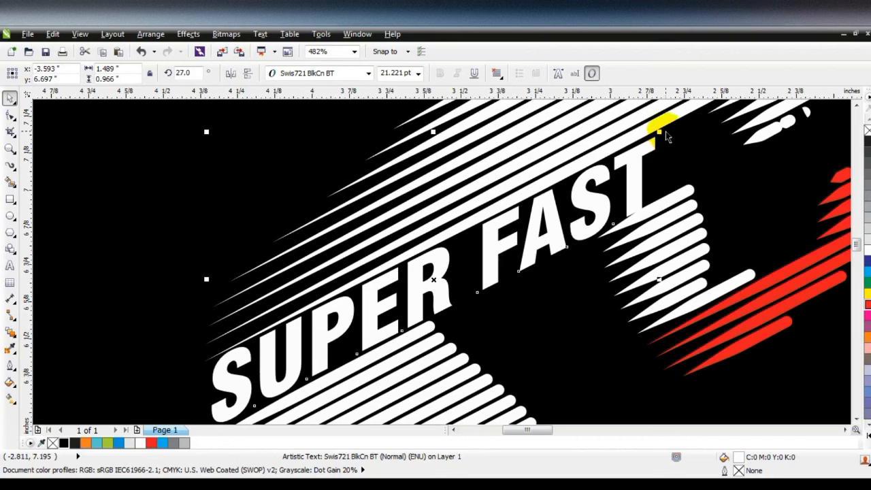
pyautogui.moveTo(653, 128); pyautogui.dragTo(606, 146)
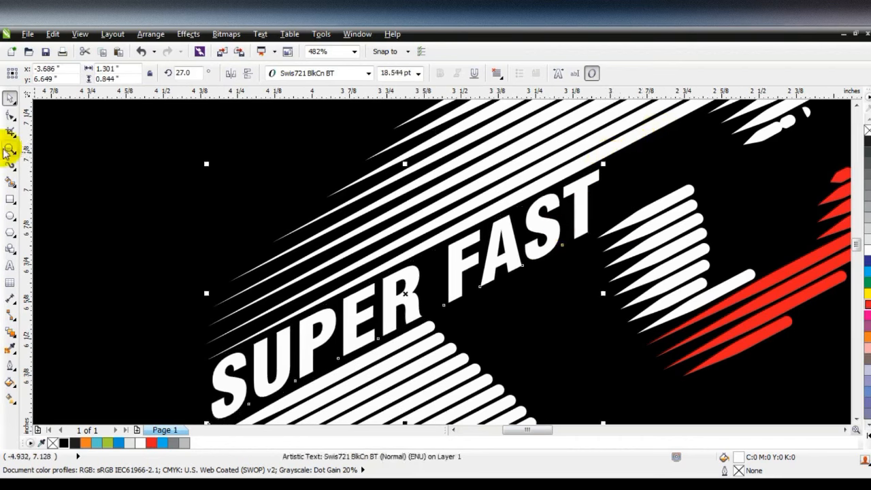
# - Widen the letter spacing of SUPER FAST so the text reaches across the gap above the front arm
pyautogui.click(11, 114)
pyautogui.press('F3')
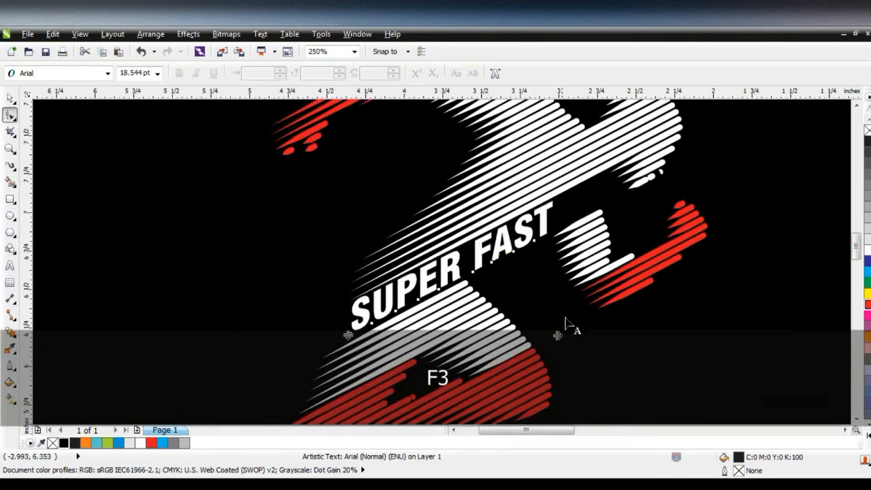
pyautogui.moveTo(557, 335); pyautogui.dragTo(607, 296)
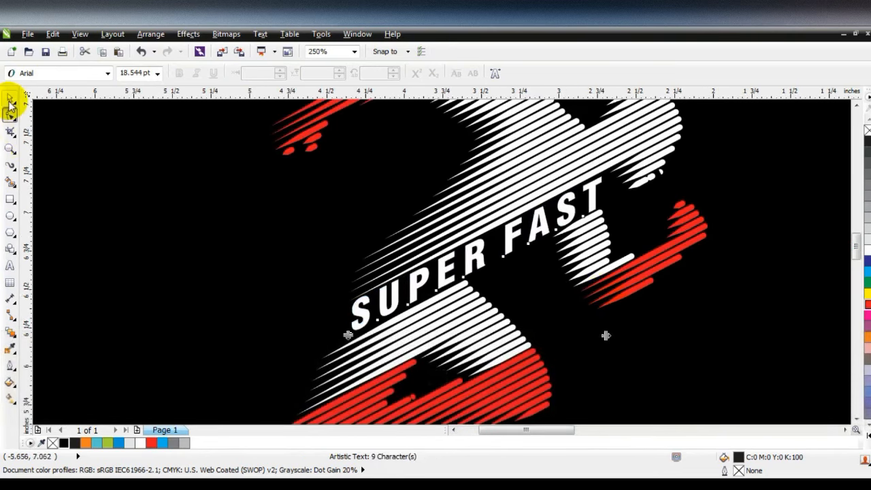
pyautogui.click(10, 97)
pyautogui.press('F3')
pyautogui.press('Escape')
pyautogui.click(375, 321)
pyautogui.hotkey('shift', 'F2')
pyautogui.press('Escape')
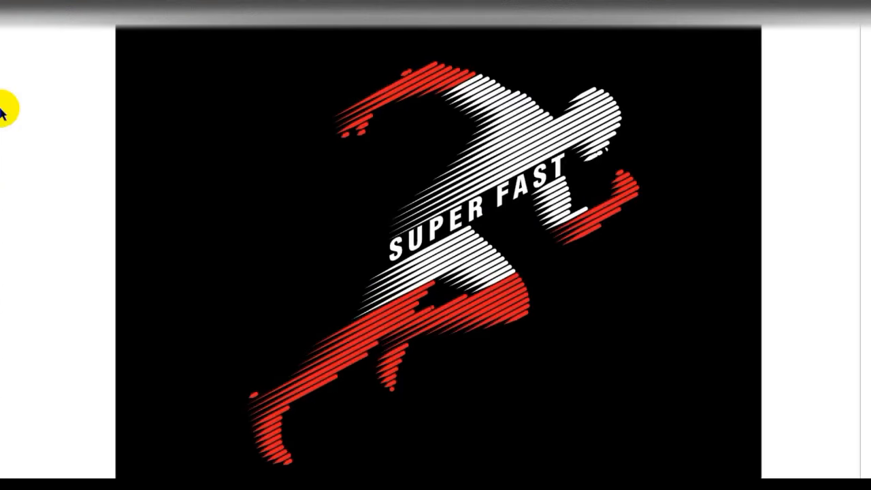